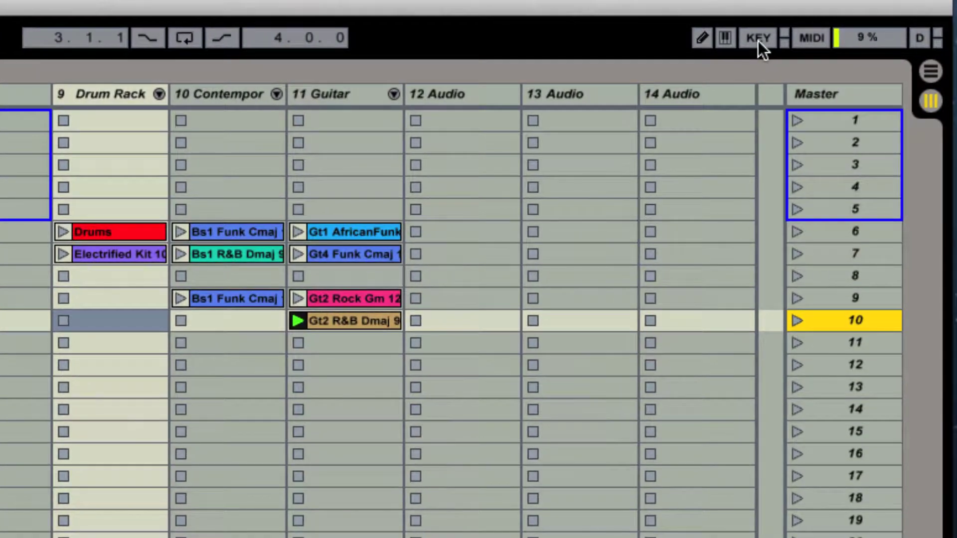
Turn on Key Map mode so the session's scenes and tracks can take key assignments.
{"action": "left_click", "coordinate": [758, 38]}
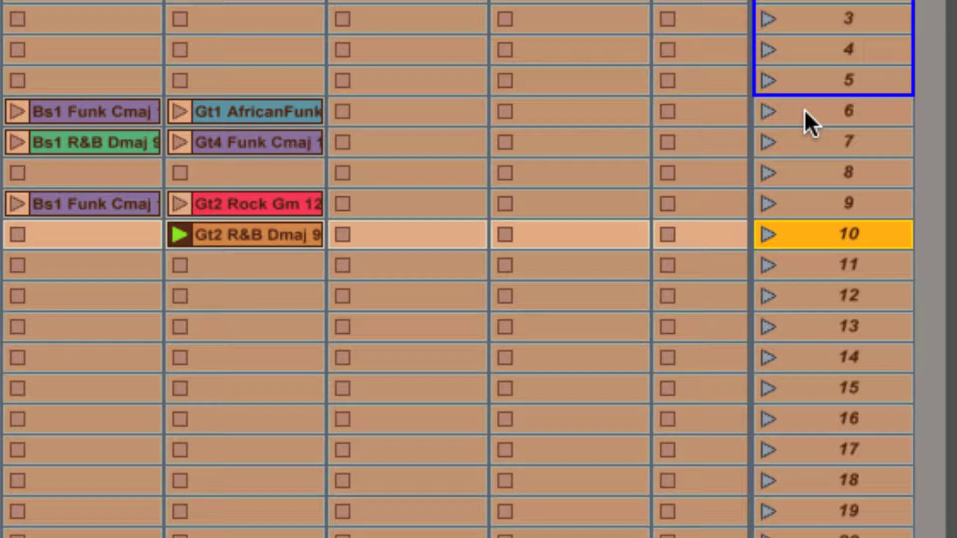
Map scenes 6, 7, 8 and 9 to keys 1, 2, 3 and 4, then select scene 10.
{"action": "left_click", "coordinate": [805, 111]}
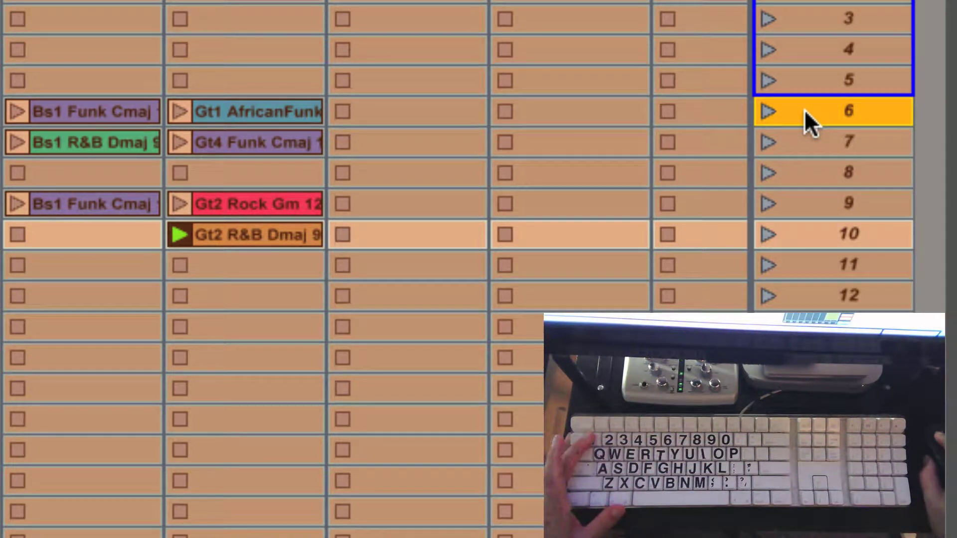
{"action": "key", "text": "1"}
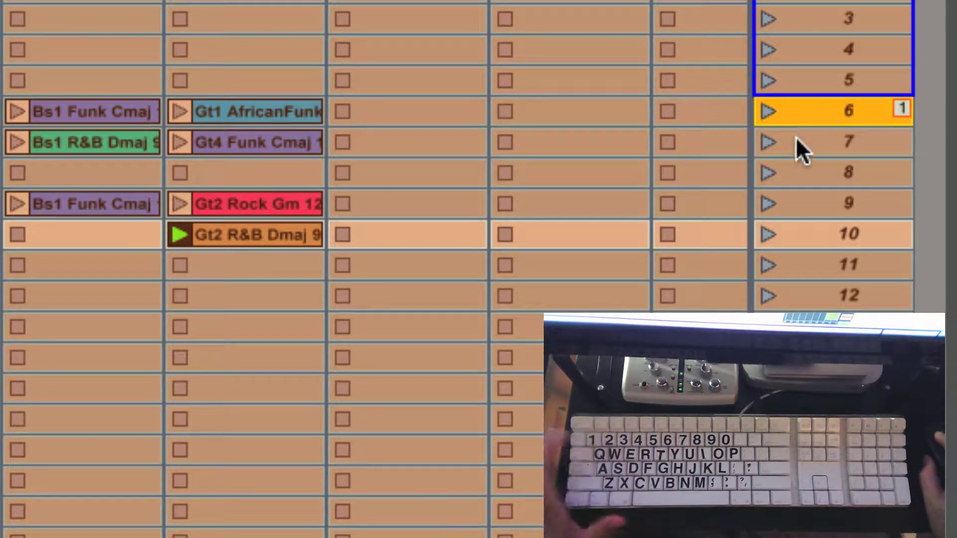
{"action": "left_click", "coordinate": [808, 135]}
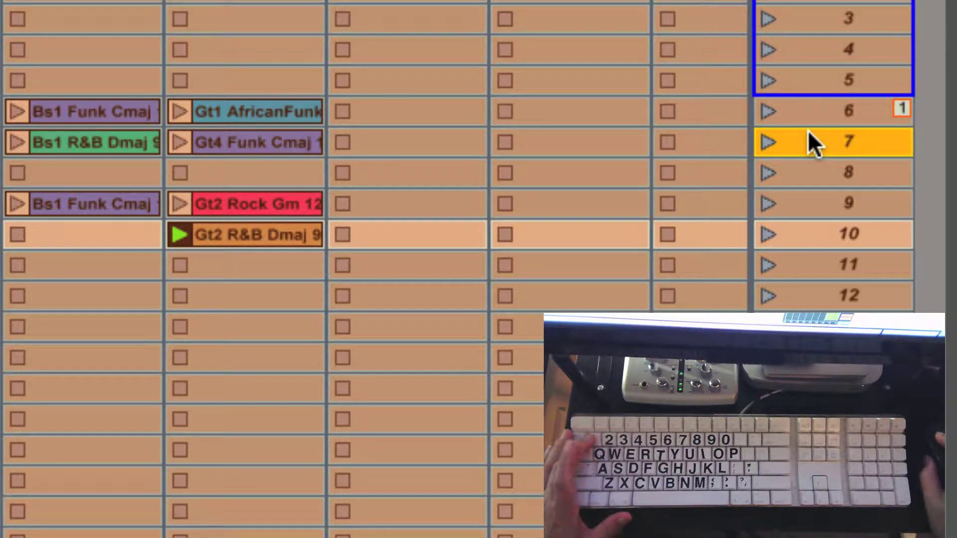
{"action": "key", "text": "2"}
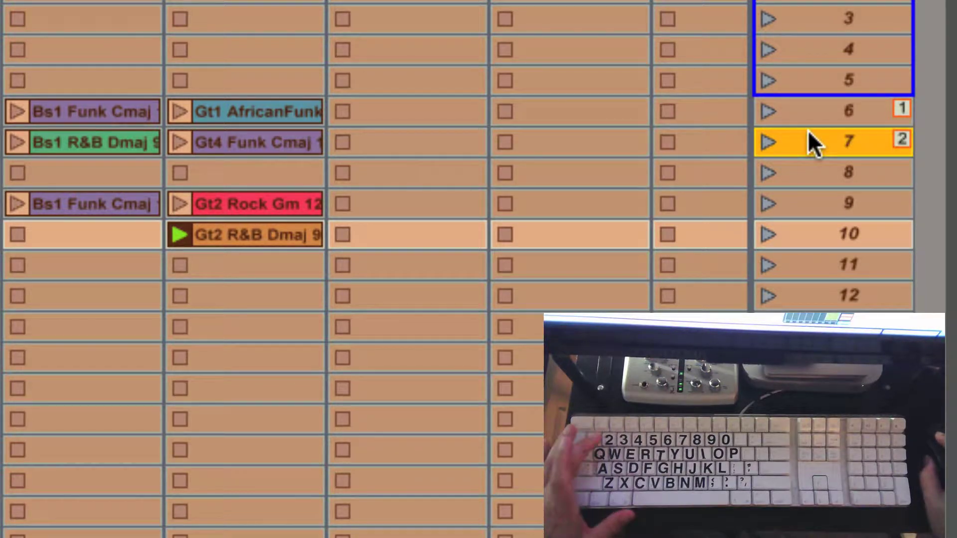
{"action": "left_click", "coordinate": [799, 174]}
{"action": "key", "text": "3"}
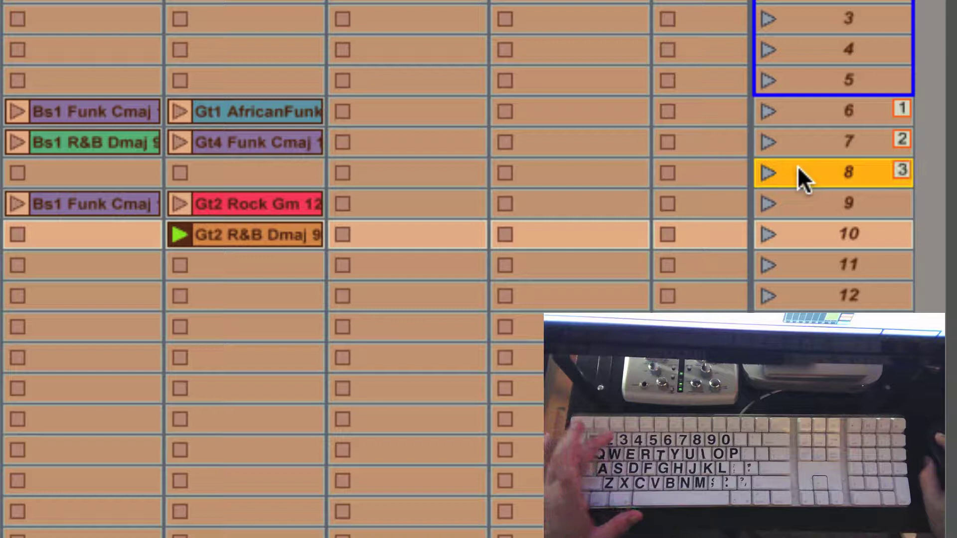
{"action": "left_click", "coordinate": [800, 194]}
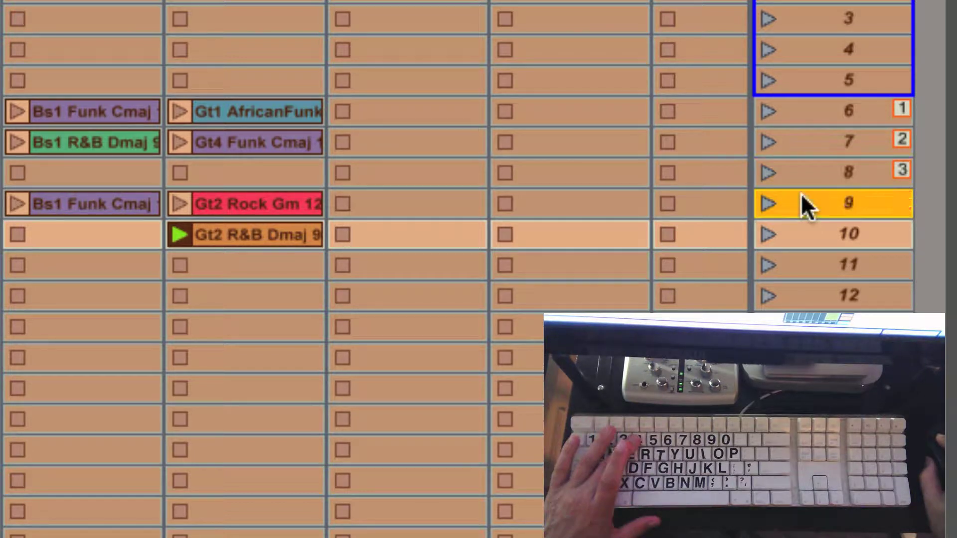
{"action": "key", "text": "4"}
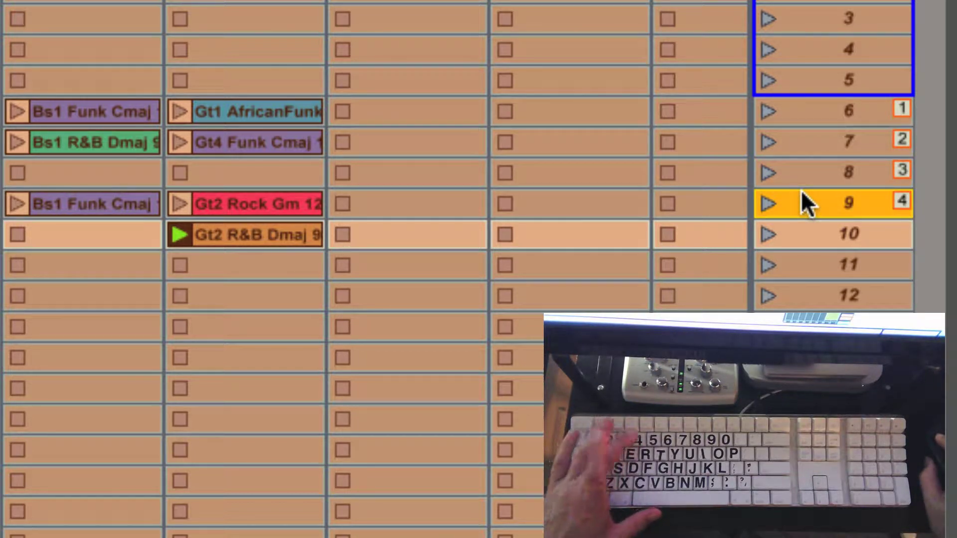
{"action": "left_click", "coordinate": [810, 230]}
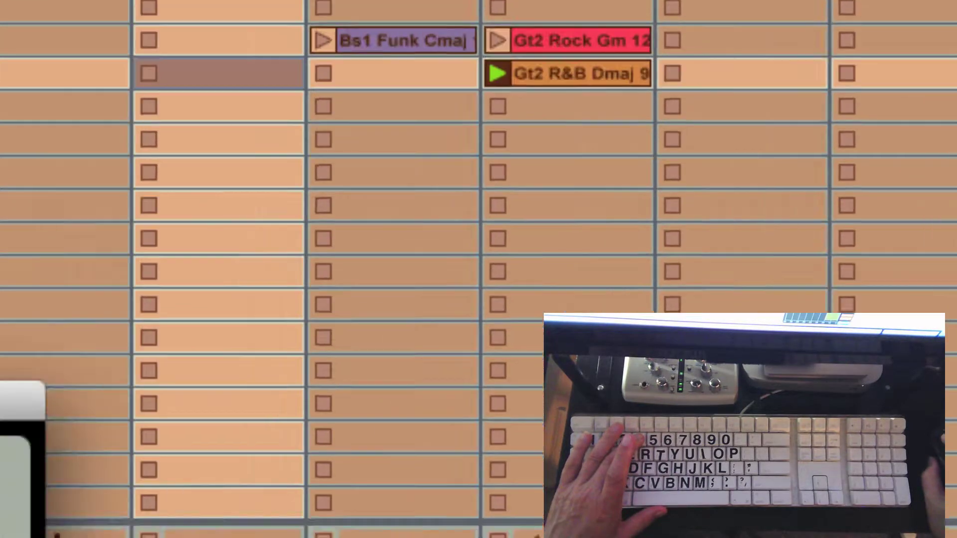
Decline giving scene 10 key 4, keeping scene 9's mapping, and map scene 10 to key 5.
{"action": "key", "text": "4"}
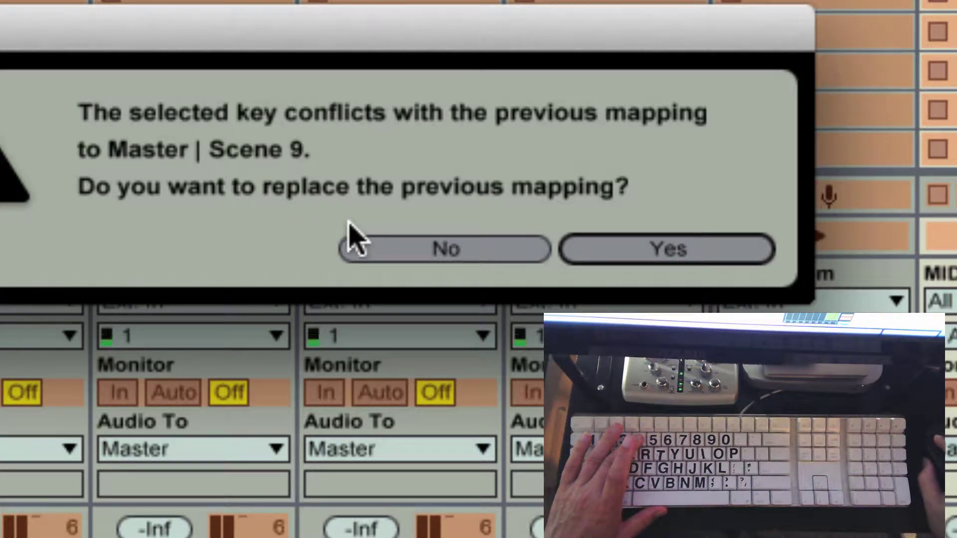
{"action": "left_click", "coordinate": [451, 251]}
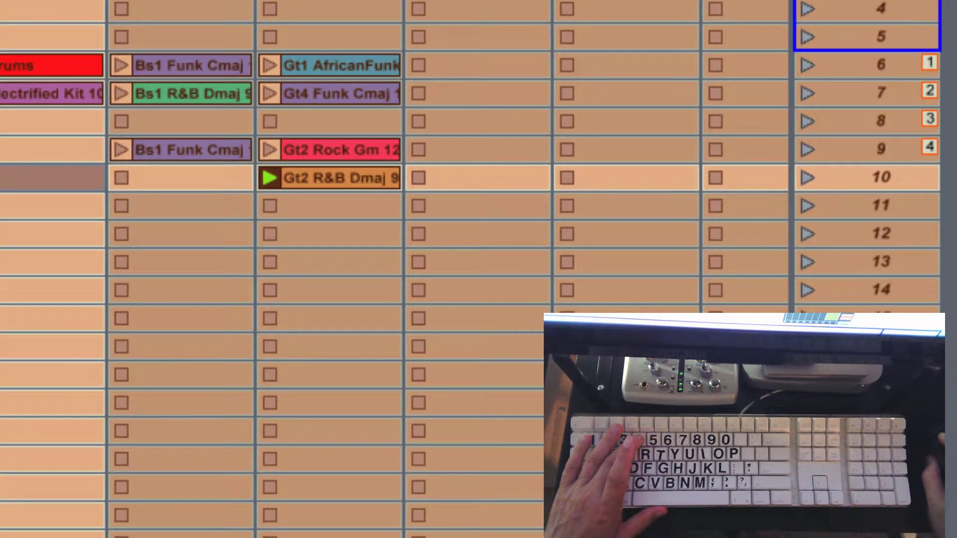
{"action": "left_click", "coordinate": [841, 183]}
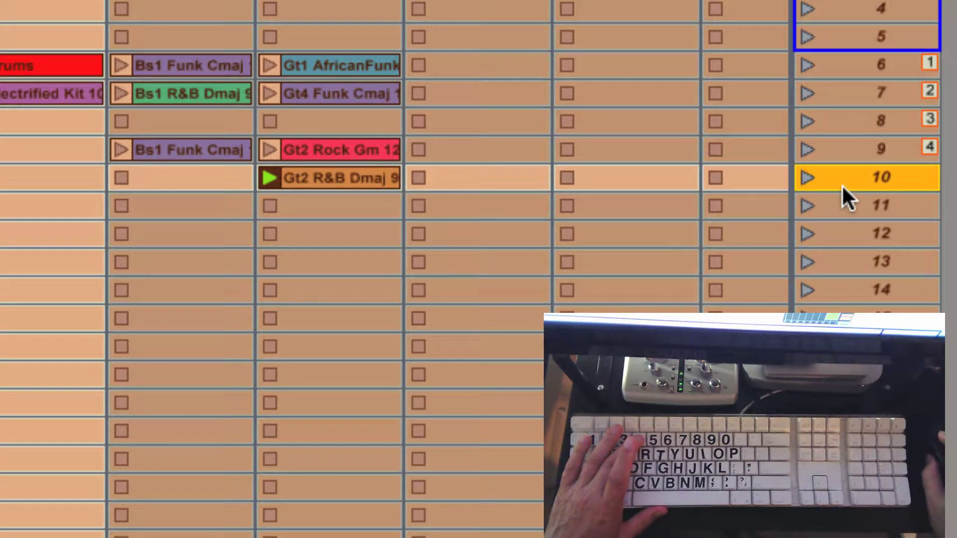
{"action": "key", "text": "5"}
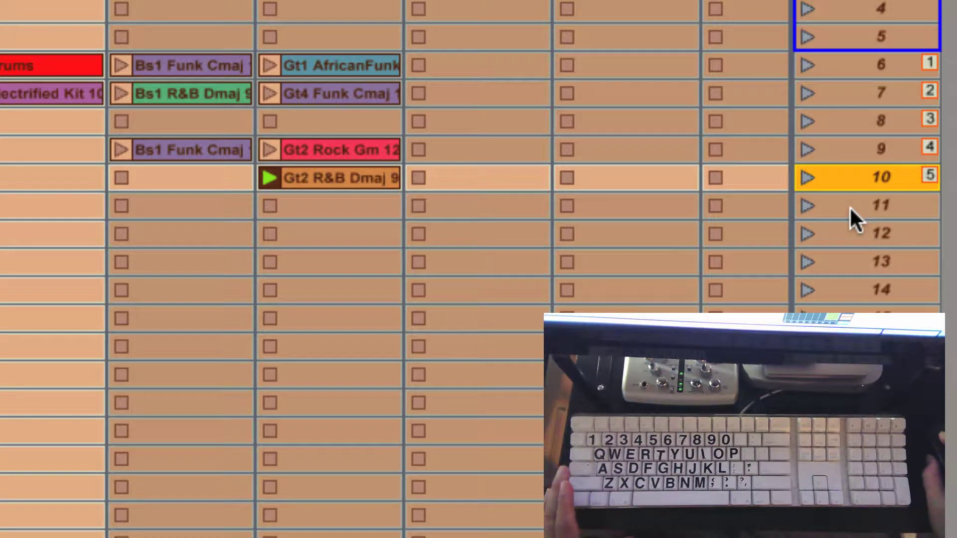
Map scenes 11 and 12 to keys 6 and 7.
{"action": "left_click", "coordinate": [849, 207]}
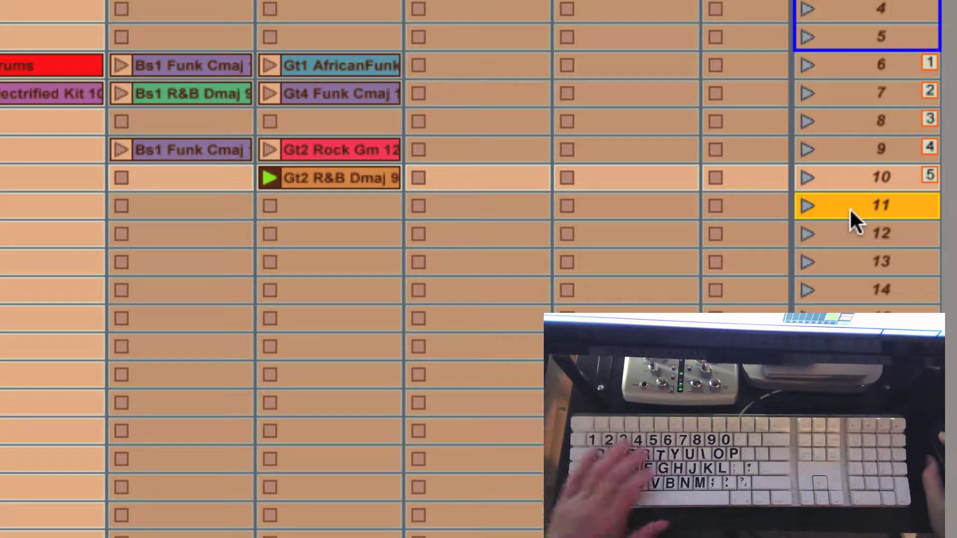
{"action": "key", "text": "6"}
{"action": "left_click", "coordinate": [836, 236]}
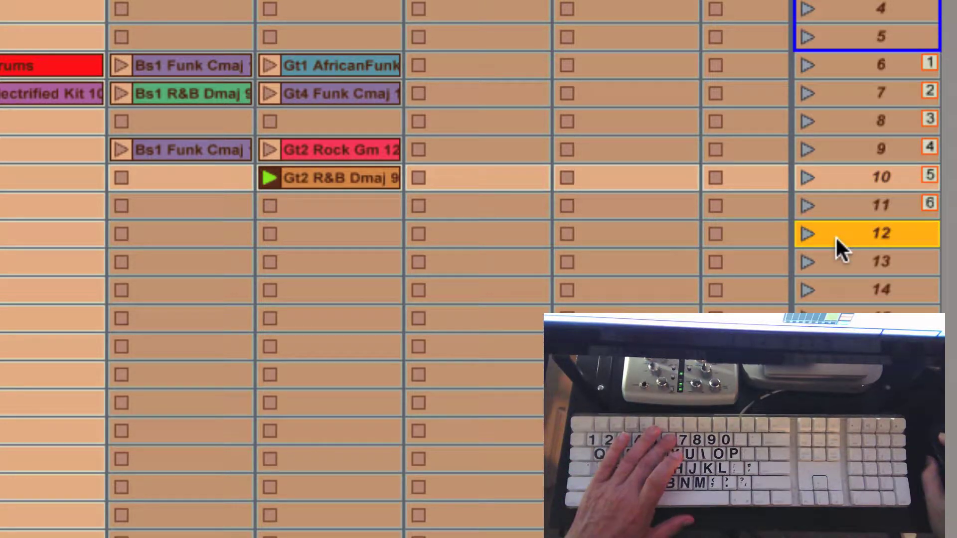
{"action": "key", "text": "7"}
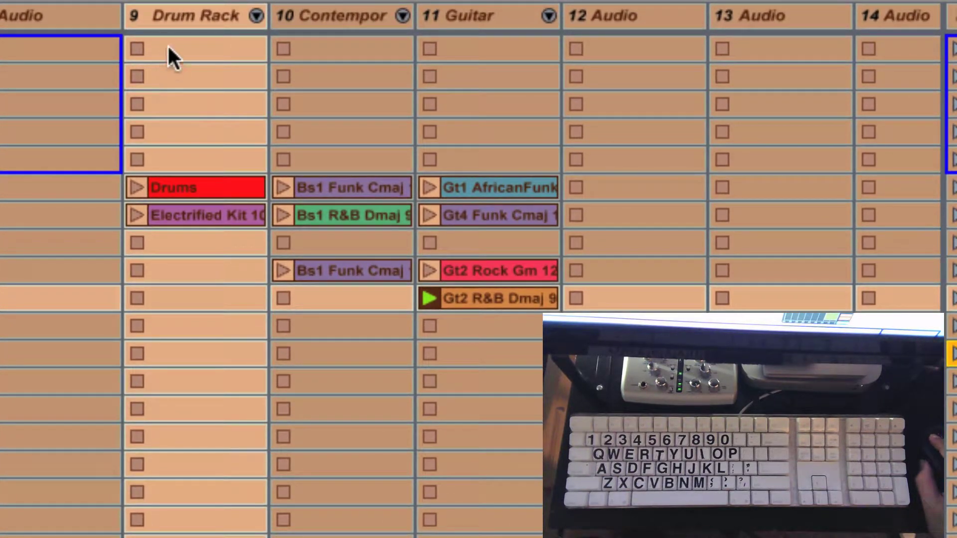
Assign computer keys to tracks 9-Drum Rack, 10-Contemporary, 11-Guitar and 12-Audio, with r on 12 Audio.
{"action": "left_click", "coordinate": [182, 16]}
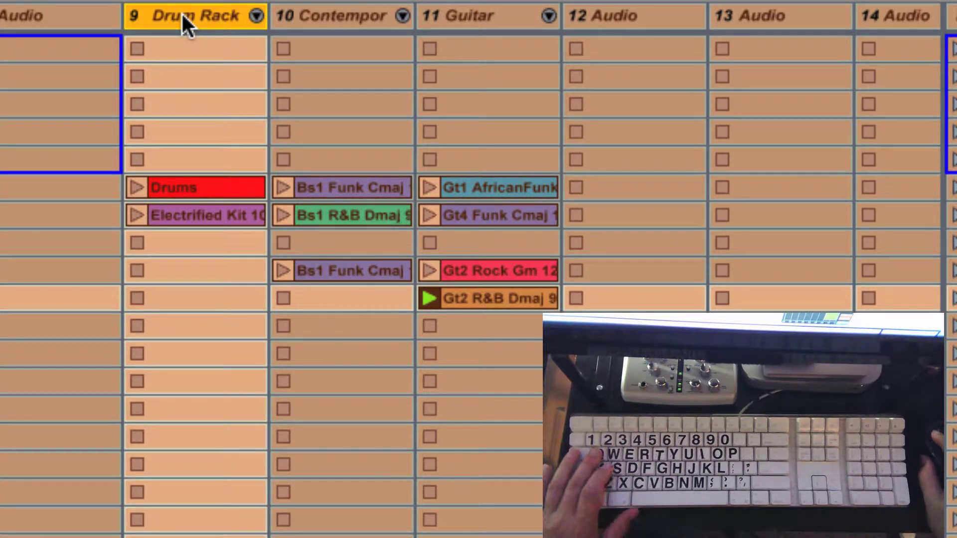
{"action": "key", "text": "a"}
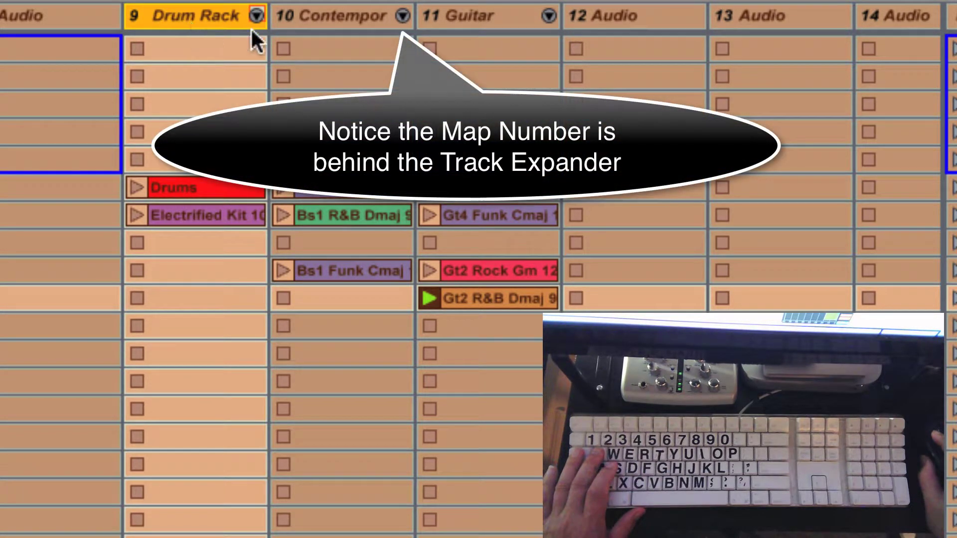
{"action": "left_click", "coordinate": [328, 10]}
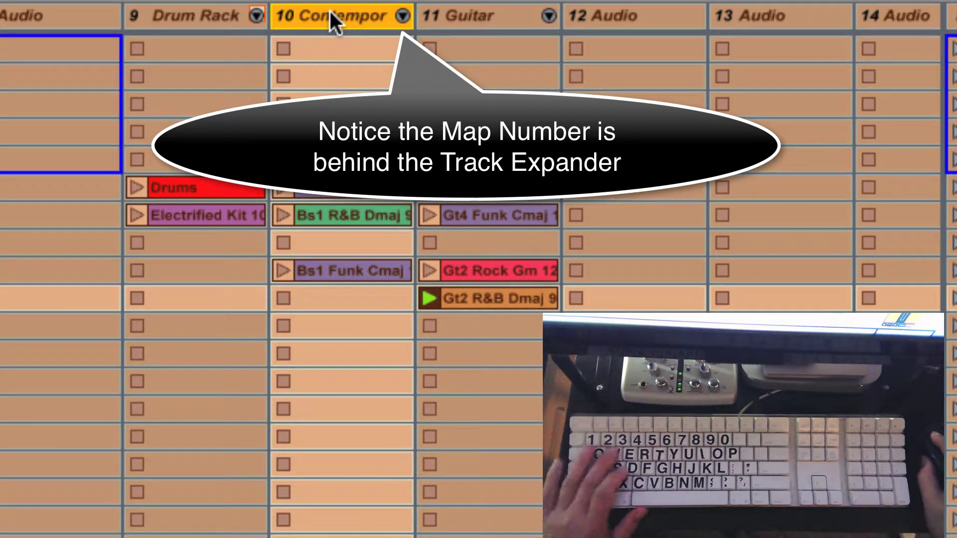
{"action": "key", "text": "s"}
{"action": "left_click", "coordinate": [490, 18]}
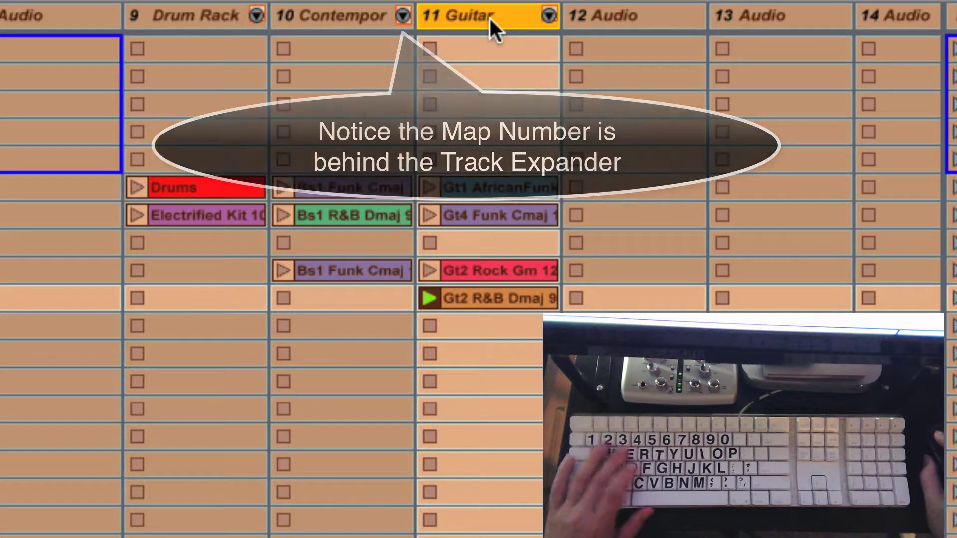
{"action": "left_click", "coordinate": [611, 15]}
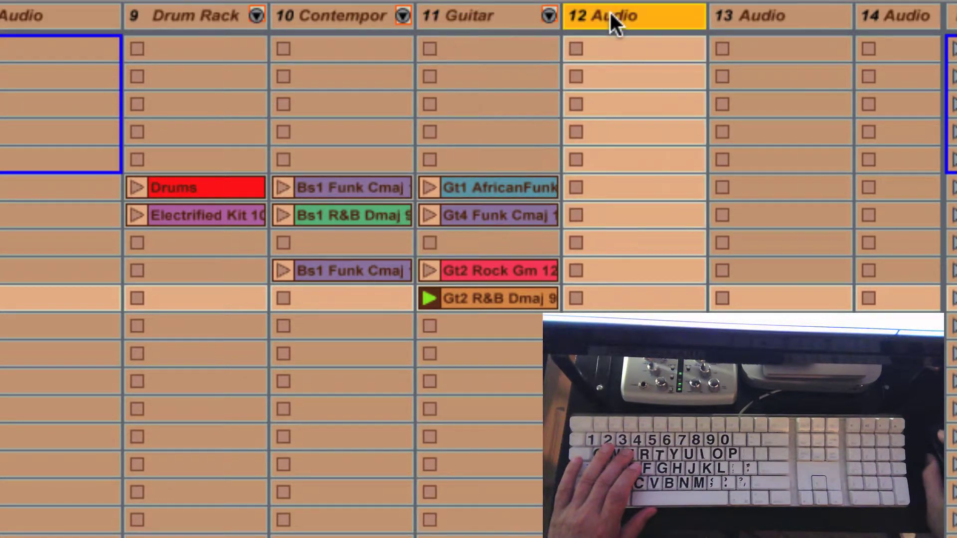
{"action": "key", "text": "r"}
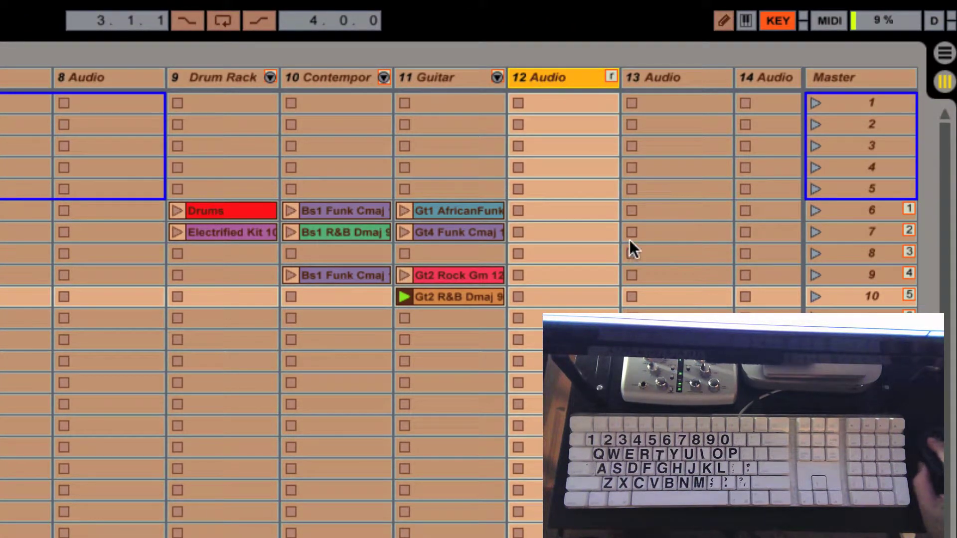
Exit Key Map mode and launch scene 6 with its mapped key.
{"action": "left_click", "coordinate": [780, 20]}
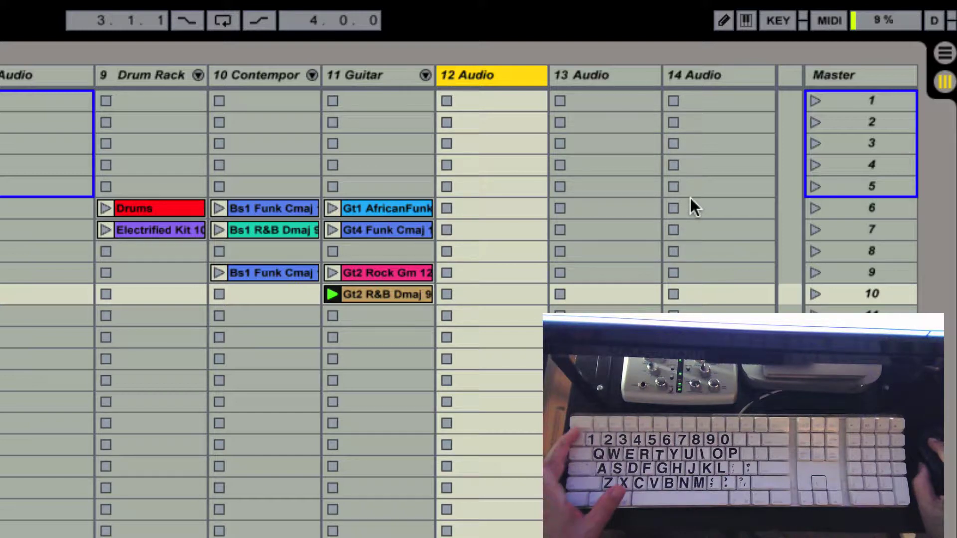
{"action": "key", "text": "z"}
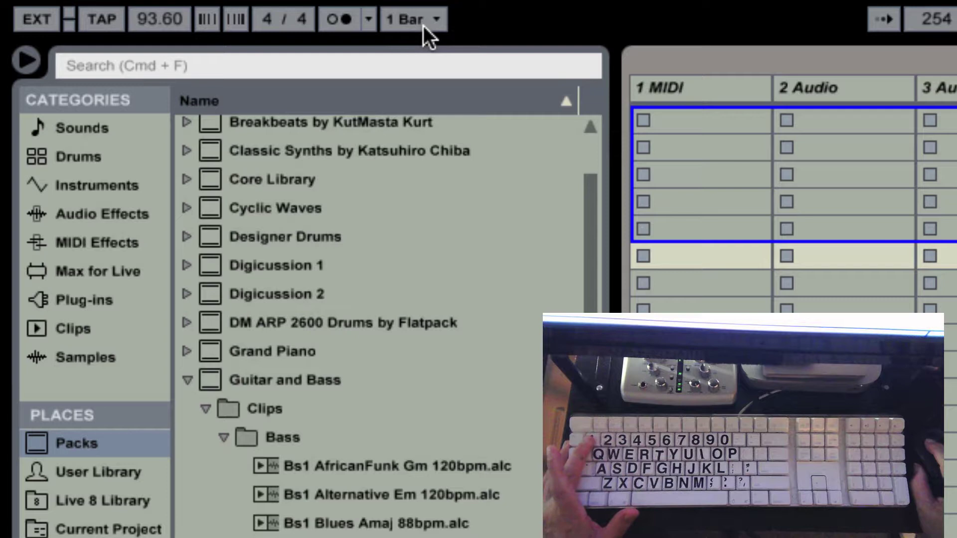
Change the global launch quantization, then launch scene 7.
{"action": "left_click", "coordinate": [423, 26]}
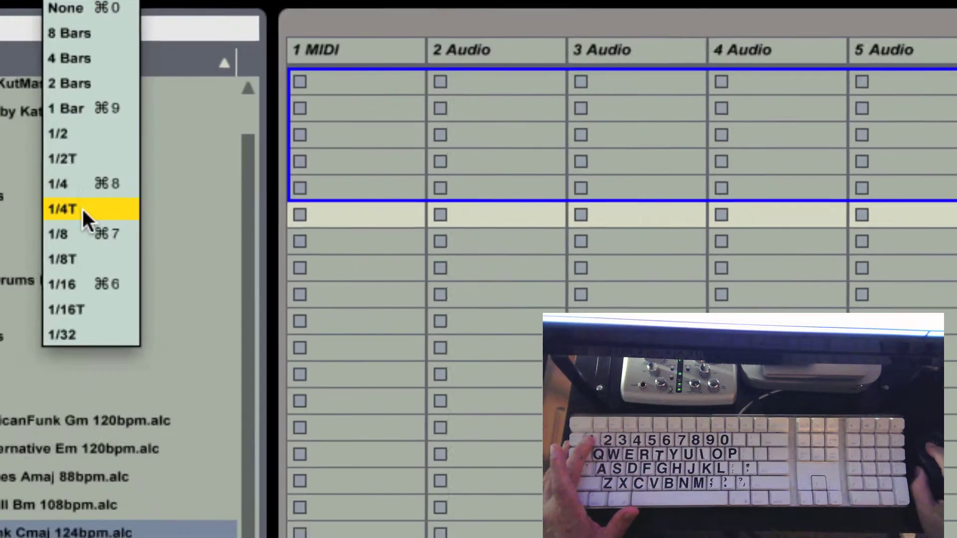
{"action": "left_click", "coordinate": [401, 250]}
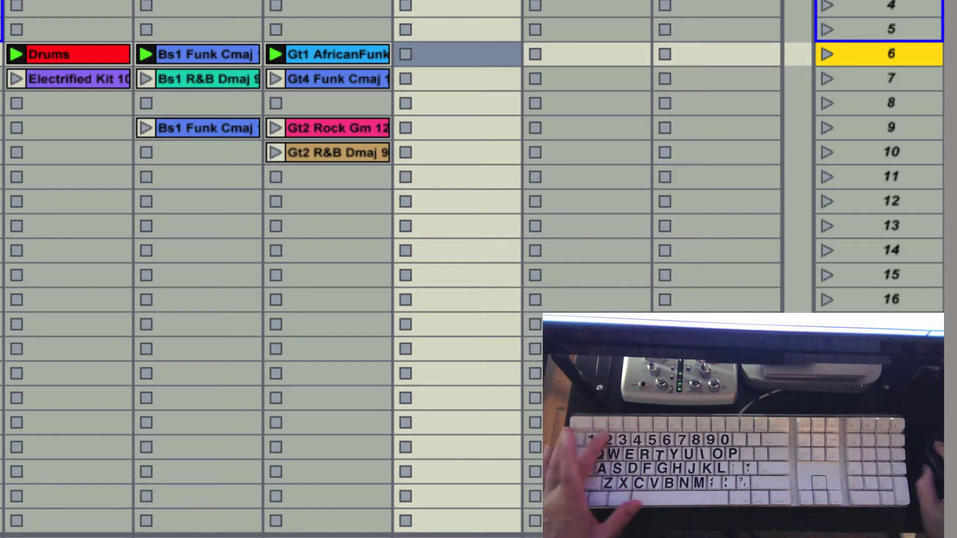
{"action": "key", "text": "Down"}
{"action": "key", "text": "Return"}
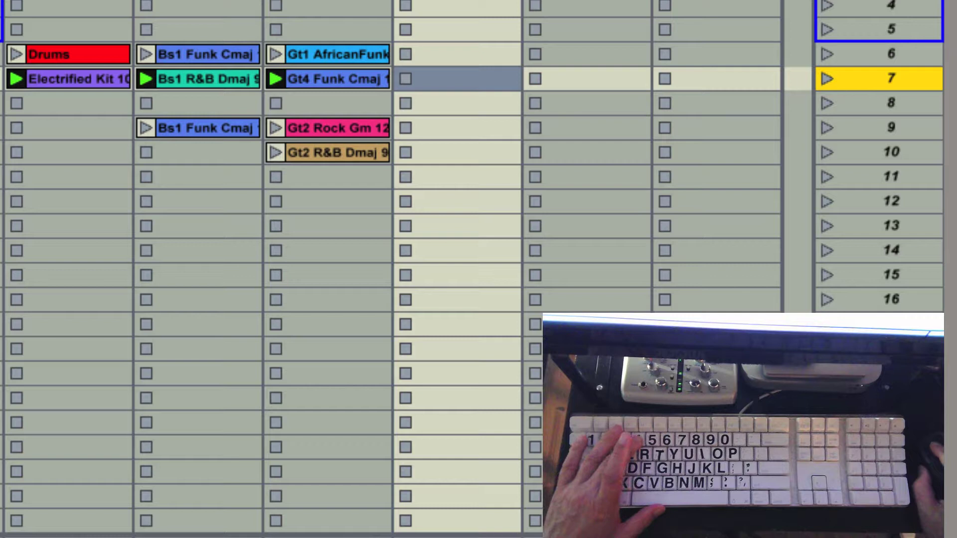
Launch scene 9, then scene 10, so the Gt2 R&B Dmaj clip plays.
{"action": "key", "text": "Down"}
{"action": "key", "text": "Down"}
{"action": "key", "text": "Return"}
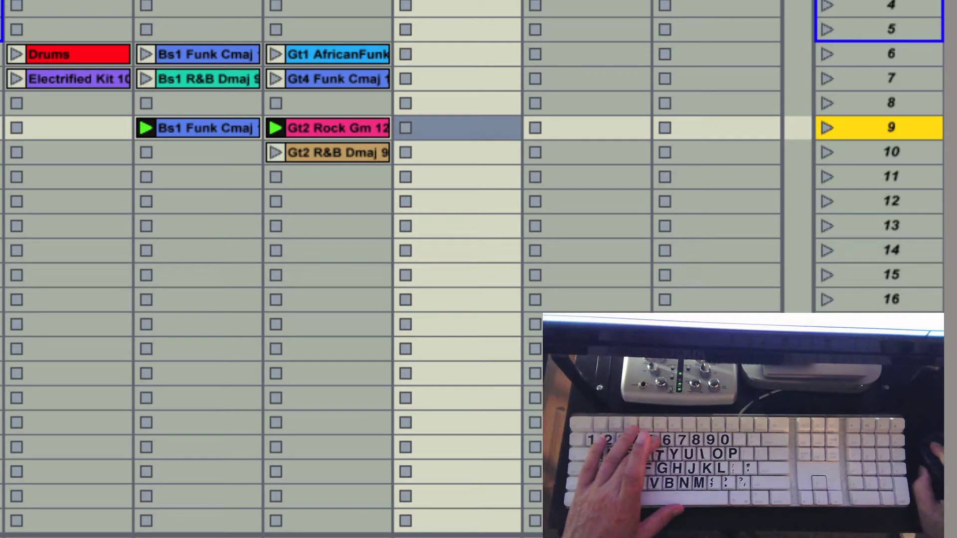
{"action": "key", "text": "Down"}
{"action": "key", "text": "Return"}
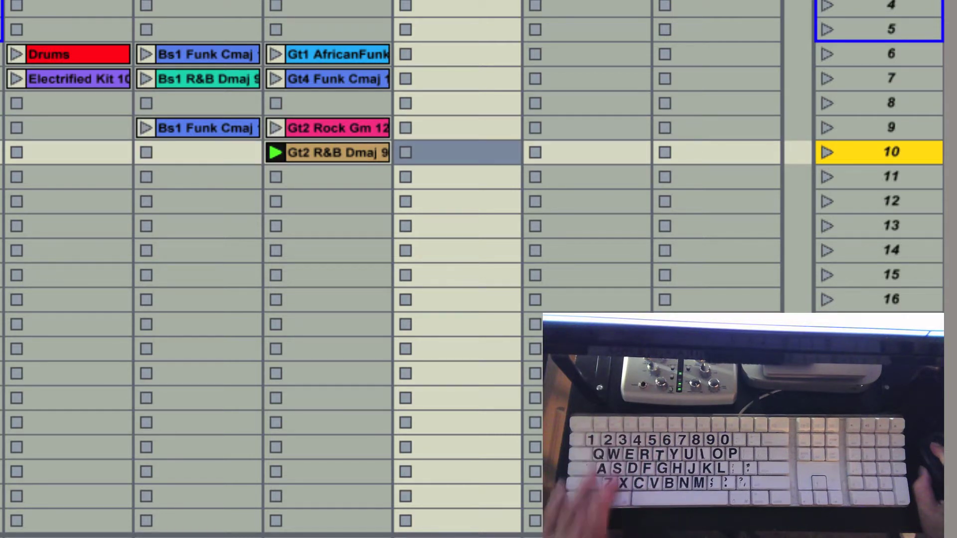